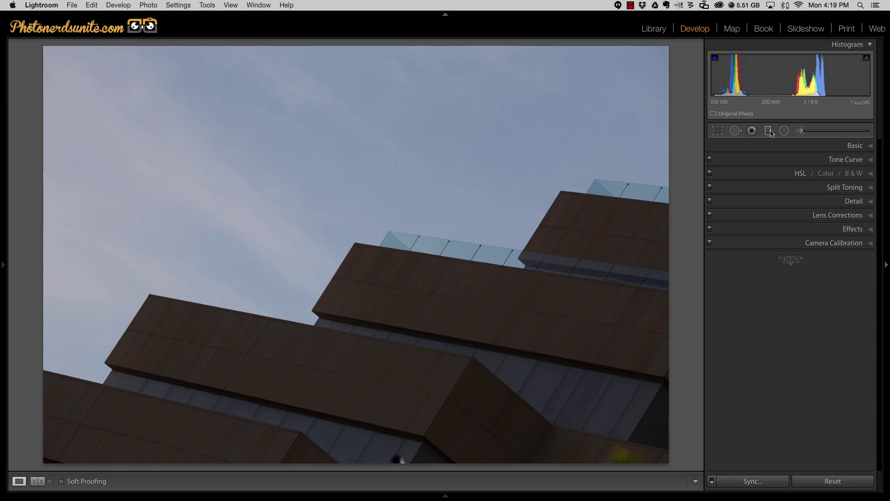
- Create a graduated filter with Exposure 1.41, Shadows 49, Clarity 41, Dehaze 39, Saturation 36, Noise 0
{"action": "left_click", "coordinate": [768, 133]}
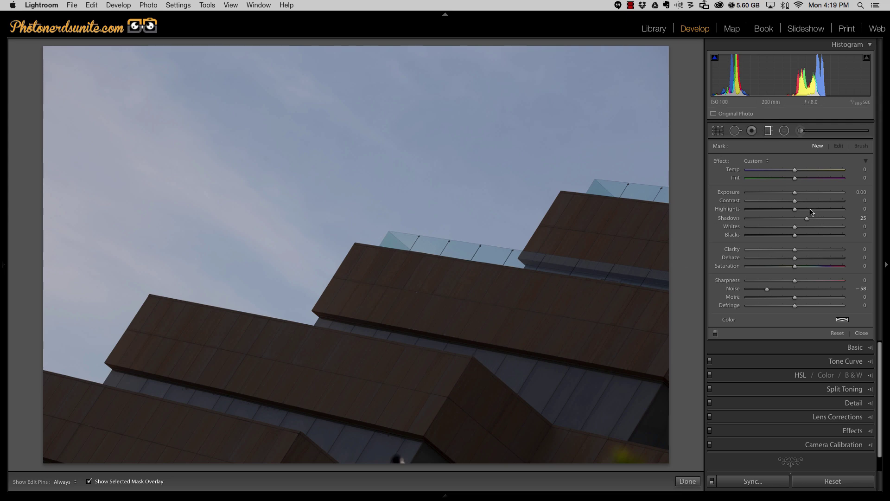
{"action": "left_click_drag", "start_coordinate": [795, 192], "coordinate": [817, 220]}
{"action": "left_click_drag", "start_coordinate": [796, 251], "coordinate": [808, 269]}
{"action": "double_click", "coordinate": [768, 289]}
{"action": "mouse_move", "coordinate": [807, 259]}
{"action": "left_mouse_down"}
{"action": "mouse_move", "coordinate": [812, 250]}
{"action": "mouse_move", "coordinate": [811, 264]}
{"action": "mouse_move", "coordinate": [815, 250]}
{"action": "left_mouse_up"}
{"action": "left_click_drag", "start_coordinate": [816, 218], "coordinate": [812, 192]}
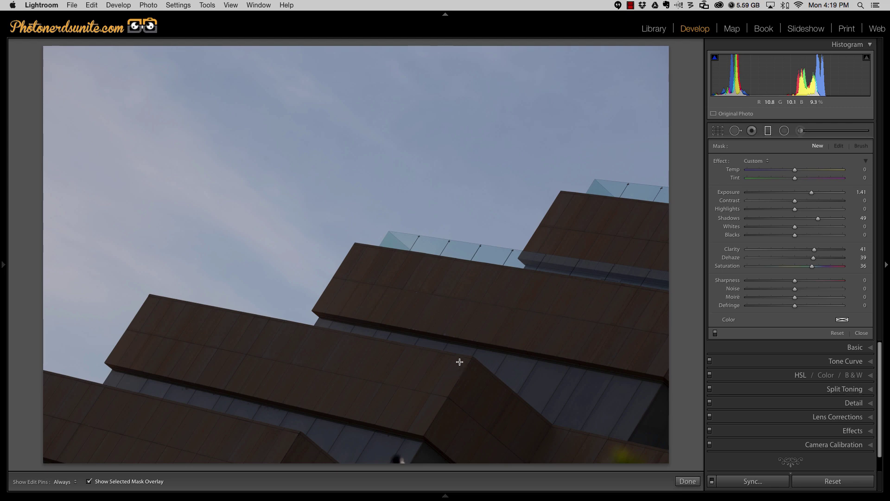
- Draw the gradient across the building, move it higher and rotate it to match the building's slope
{"action": "left_click_drag", "start_coordinate": [463, 374], "coordinate": [426, 272]}
{"action": "mouse_move", "coordinate": [445, 323]}
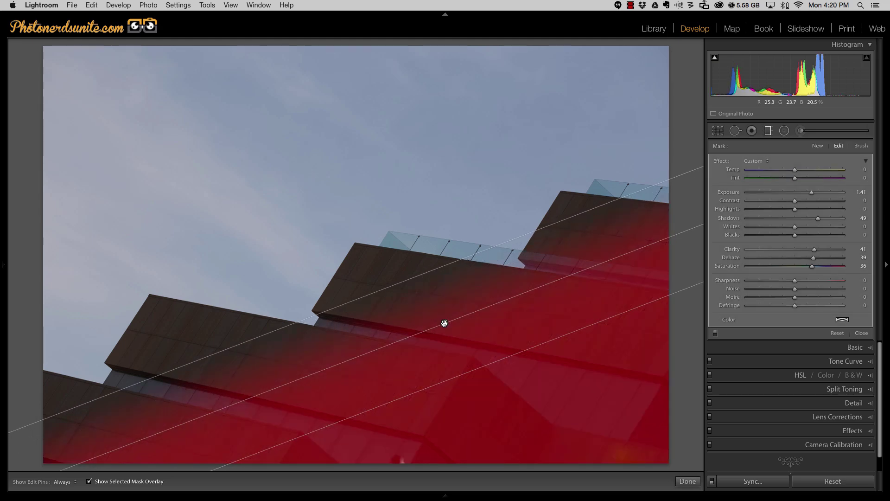
{"action": "left_click_drag", "start_coordinate": [445, 323], "coordinate": [411, 184]}
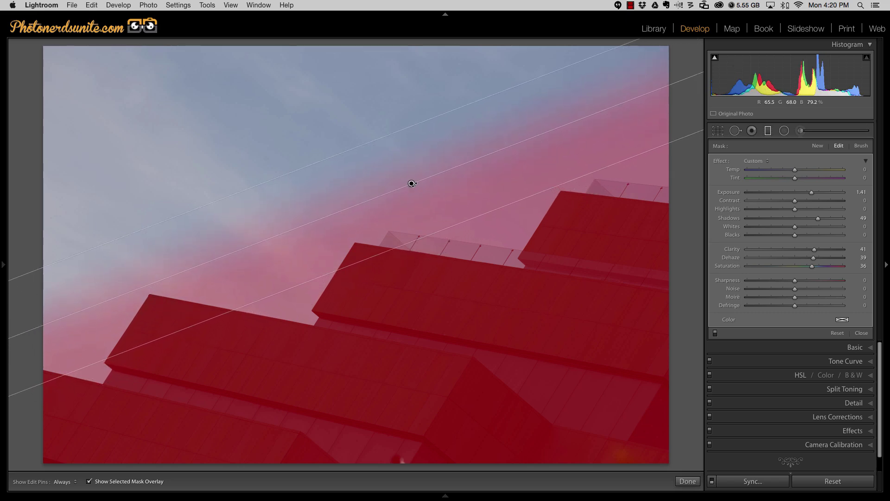
{"action": "left_click_drag", "start_coordinate": [561, 129], "coordinate": [562, 129]}
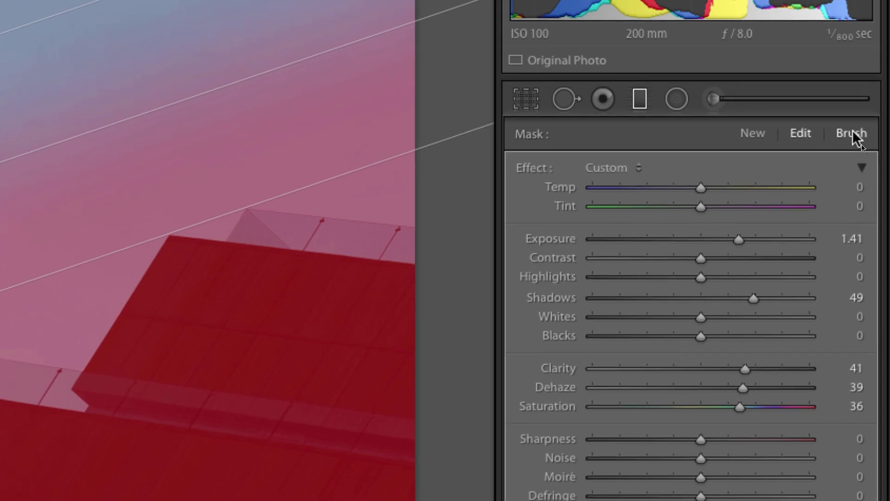
- Switch the filter's mask to Brush mode and paint a stroke over the sky
{"action": "left_click", "coordinate": [852, 134]}
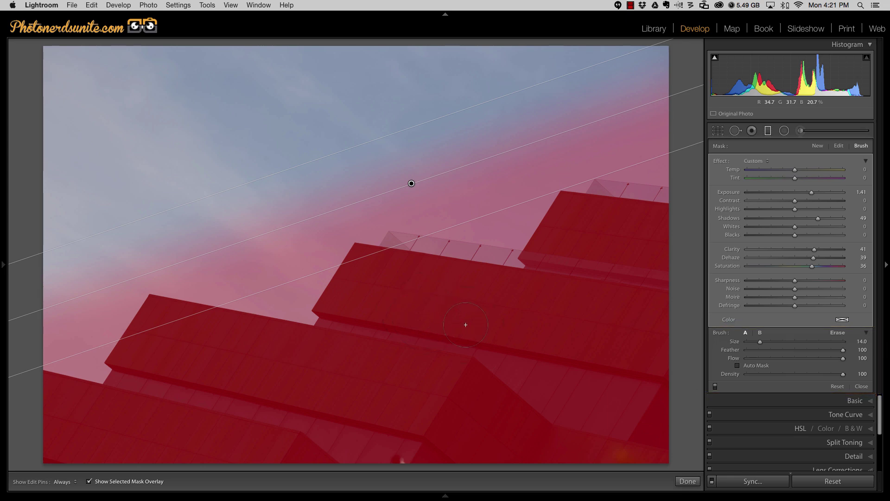
{"action": "key", "text": "h"}
{"action": "mouse_move", "coordinate": [348, 193]}
{"action": "left_mouse_down"}
{"action": "mouse_move", "coordinate": [288, 133]}
{"action": "mouse_move", "coordinate": [361, 188]}
{"action": "mouse_move", "coordinate": [389, 185]}
{"action": "mouse_move", "coordinate": [408, 153]}
{"action": "left_mouse_up"}
{"action": "key", "text": "h"}
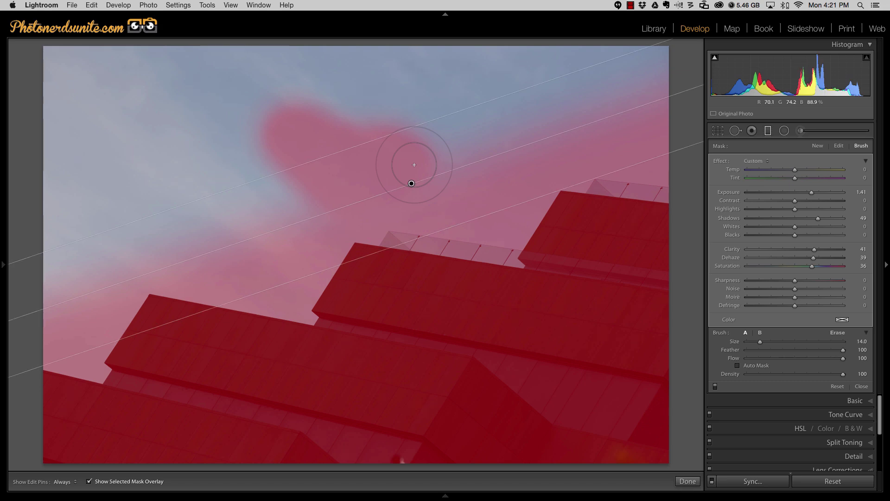
- Erase the mask from the upper-left sky and near the building's top with an Auto Mask eraser
{"action": "left_click", "coordinate": [837, 333]}
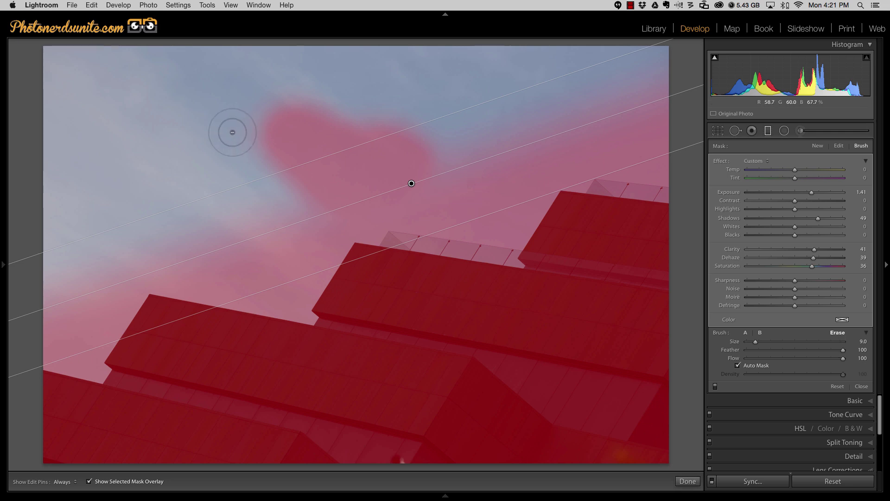
{"action": "key", "text": "h"}
{"action": "mouse_move", "coordinate": [231, 132]}
{"action": "left_mouse_down"}
{"action": "mouse_move", "coordinate": [348, 82]}
{"action": "mouse_move", "coordinate": [223, 153]}
{"action": "mouse_move", "coordinate": [352, 91]}
{"action": "mouse_move", "coordinate": [246, 162]}
{"action": "mouse_move", "coordinate": [384, 101]}
{"action": "mouse_move", "coordinate": [308, 172]}
{"action": "mouse_move", "coordinate": [382, 126]}
{"action": "mouse_move", "coordinate": [416, 124]}
{"action": "mouse_move", "coordinate": [431, 147]}
{"action": "mouse_move", "coordinate": [430, 160]}
{"action": "mouse_move", "coordinate": [347, 170]}
{"action": "mouse_move", "coordinate": [411, 181]}
{"action": "mouse_move", "coordinate": [317, 190]}
{"action": "mouse_move", "coordinate": [315, 199]}
{"action": "mouse_move", "coordinate": [278, 187]}
{"action": "mouse_move", "coordinate": [298, 179]}
{"action": "mouse_move", "coordinate": [312, 199]}
{"action": "mouse_move", "coordinate": [283, 231]}
{"action": "mouse_move", "coordinate": [255, 217]}
{"action": "mouse_move", "coordinate": [230, 236]}
{"action": "left_mouse_up"}
{"action": "key", "text": "h"}
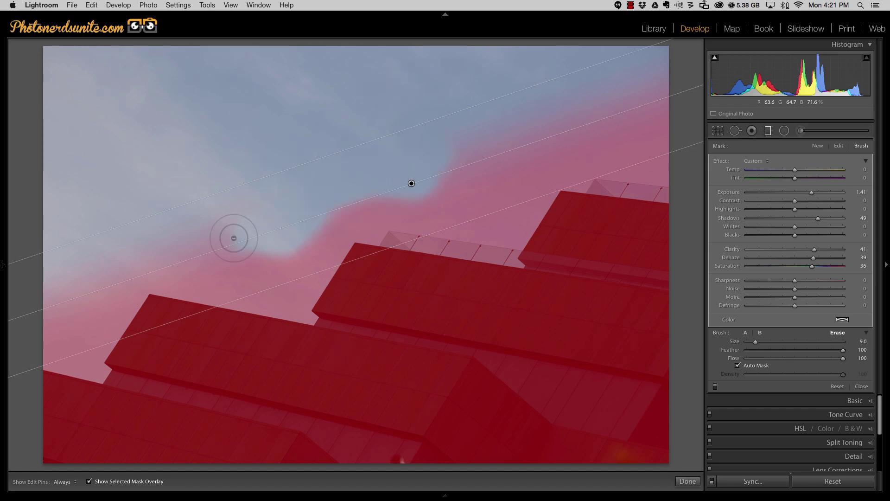
{"action": "key", "text": "h"}
{"action": "mouse_move", "coordinate": [324, 259]}
{"action": "left_mouse_down"}
{"action": "mouse_move", "coordinate": [332, 252]}
{"action": "mouse_move", "coordinate": [332, 275]}
{"action": "mouse_move", "coordinate": [332, 252]}
{"action": "mouse_move", "coordinate": [332, 264]}
{"action": "left_mouse_up"}
{"action": "key", "text": "h"}
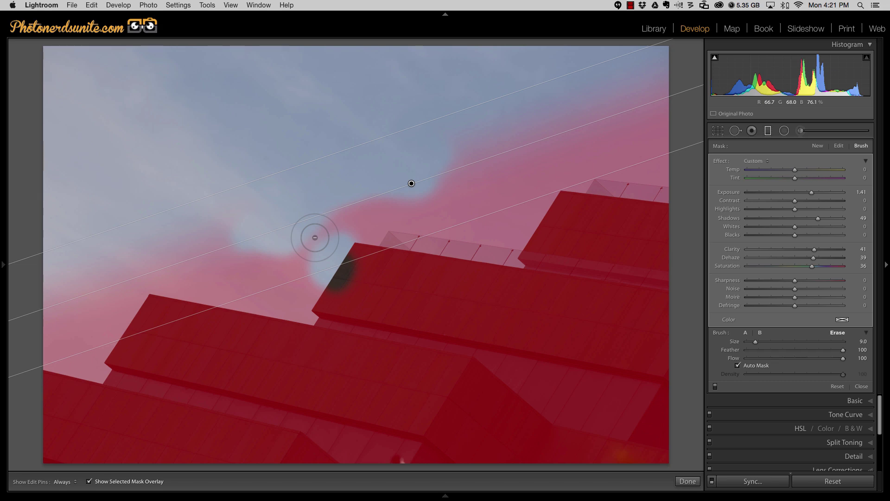
- Undo the stray erase, then erase the remaining sky mask along the building's stepped top edge
{"action": "key", "text": "super+z"}
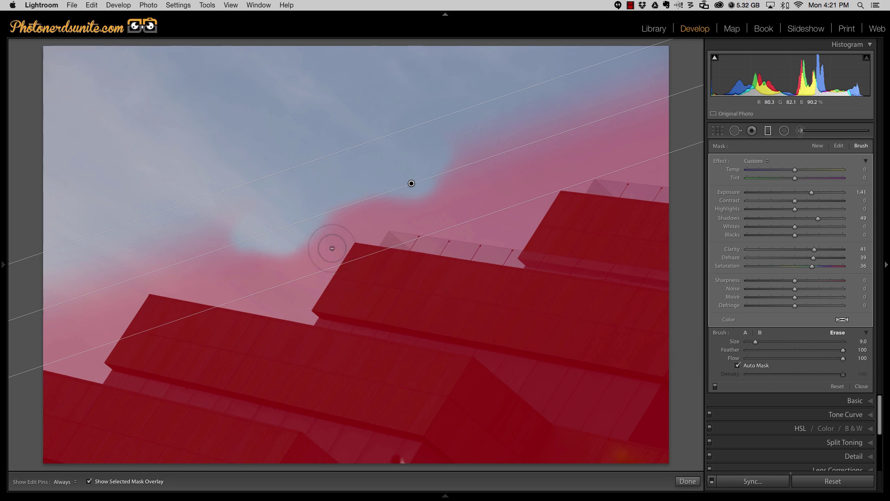
{"action": "key", "text": "h"}
{"action": "mouse_move", "coordinate": [325, 223]}
{"action": "left_mouse_down"}
{"action": "mouse_move", "coordinate": [338, 204]}
{"action": "mouse_move", "coordinate": [326, 237]}
{"action": "mouse_move", "coordinate": [336, 241]}
{"action": "mouse_move", "coordinate": [294, 308]}
{"action": "mouse_move", "coordinate": [302, 307]}
{"action": "mouse_move", "coordinate": [191, 294]}
{"action": "mouse_move", "coordinate": [107, 331]}
{"action": "mouse_move", "coordinate": [92, 364]}
{"action": "mouse_move", "coordinate": [102, 372]}
{"action": "mouse_move", "coordinate": [60, 364]}
{"action": "mouse_move", "coordinate": [67, 360]}
{"action": "mouse_move", "coordinate": [50, 304]}
{"action": "left_mouse_up"}
{"action": "key", "text": "h"}
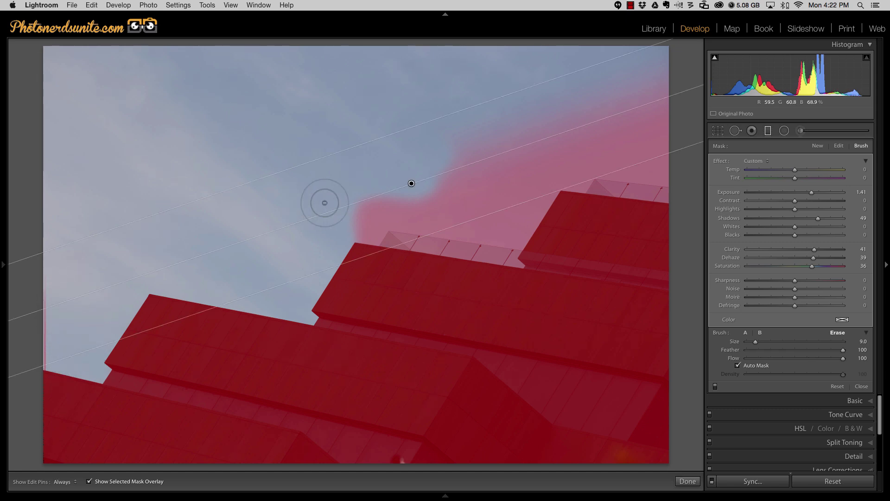
{"action": "mouse_move", "coordinate": [322, 199]}
{"action": "left_mouse_down"}
{"action": "mouse_move", "coordinate": [377, 198]}
{"action": "mouse_move", "coordinate": [355, 213]}
{"action": "mouse_move", "coordinate": [361, 228]}
{"action": "mouse_move", "coordinate": [478, 224]}
{"action": "mouse_move", "coordinate": [552, 183]}
{"action": "mouse_move", "coordinate": [435, 196]}
{"action": "mouse_move", "coordinate": [418, 127]}
{"action": "mouse_move", "coordinate": [580, 187]}
{"action": "mouse_move", "coordinate": [500, 125]}
{"action": "mouse_move", "coordinate": [614, 169]}
{"action": "mouse_move", "coordinate": [647, 117]}
{"action": "mouse_move", "coordinate": [620, 95]}
{"action": "mouse_move", "coordinate": [632, 115]}
{"action": "left_mouse_up"}
{"action": "key", "text": "h"}
{"action": "key", "text": "h"}
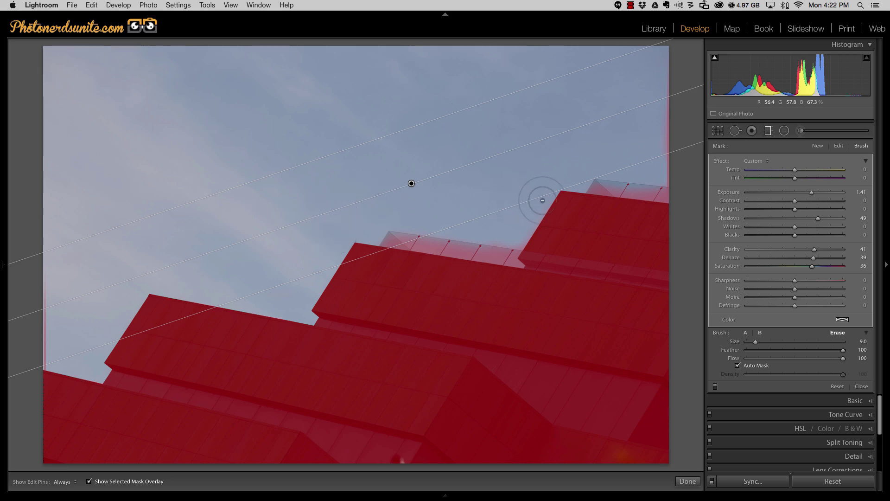
{"action": "key", "text": "h"}
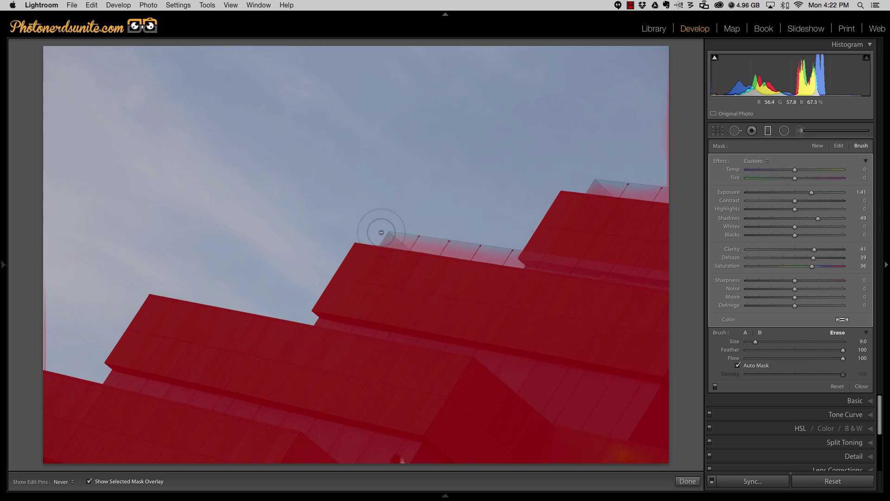
{"action": "key", "text": "h"}
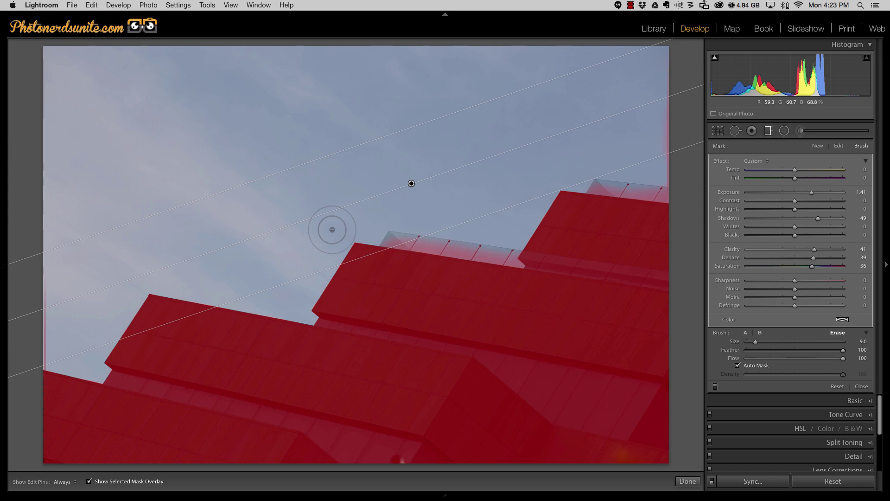
- Hide the mask overlay and retune the filter to Exposure 0.97, Contrast 23, Clarity 20, Dehaze 28
{"action": "key", "text": "o"}
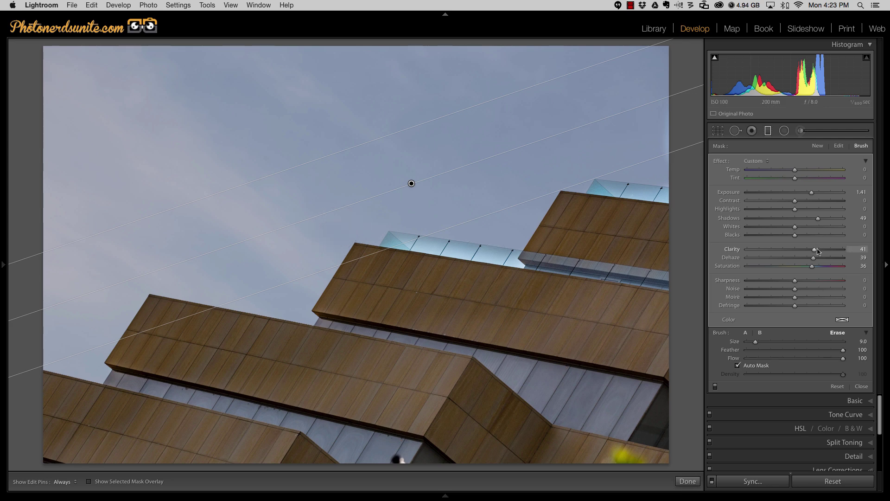
{"action": "mouse_move", "coordinate": [814, 249]}
{"action": "left_mouse_down"}
{"action": "mouse_move", "coordinate": [799, 250]}
{"action": "mouse_move", "coordinate": [805, 261]}
{"action": "mouse_move", "coordinate": [800, 250]}
{"action": "left_mouse_up"}
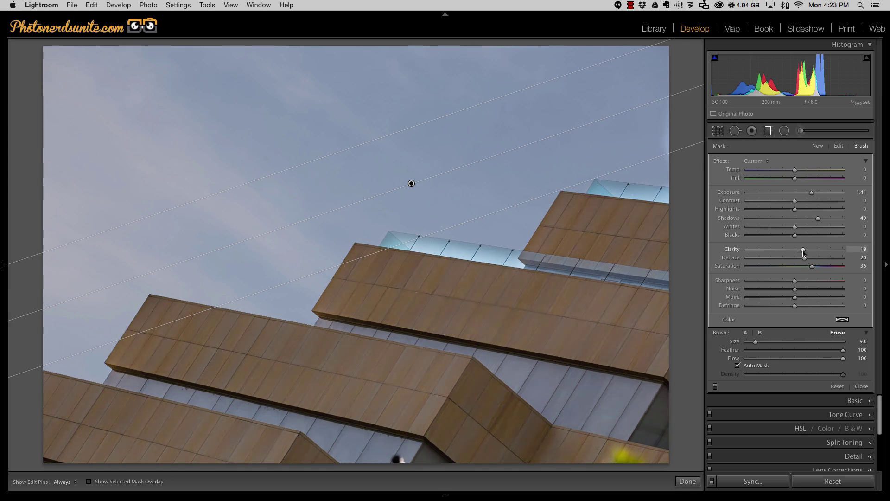
{"action": "mouse_move", "coordinate": [812, 191]}
{"action": "left_mouse_down"}
{"action": "mouse_move", "coordinate": [800, 202]}
{"action": "mouse_move", "coordinate": [808, 205]}
{"action": "left_mouse_up"}
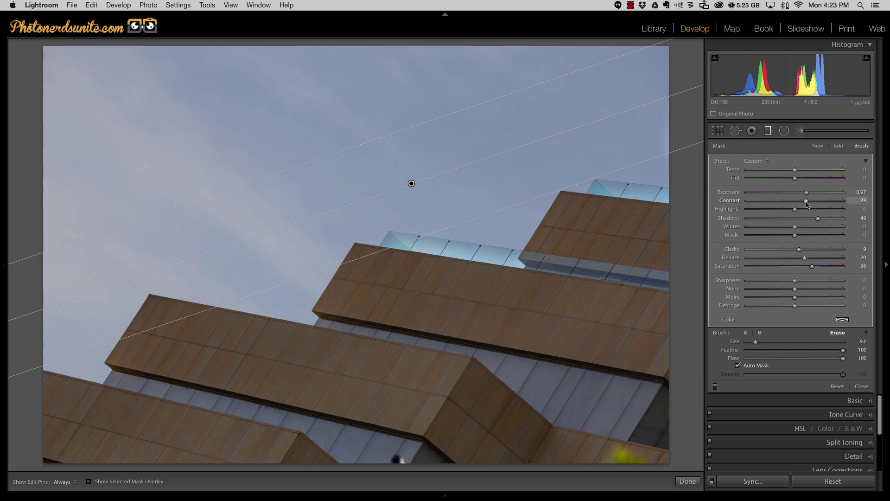
{"action": "left_click_drag", "start_coordinate": [798, 250], "coordinate": [804, 250]}
{"action": "left_click_drag", "start_coordinate": [805, 258], "coordinate": [809, 259]}
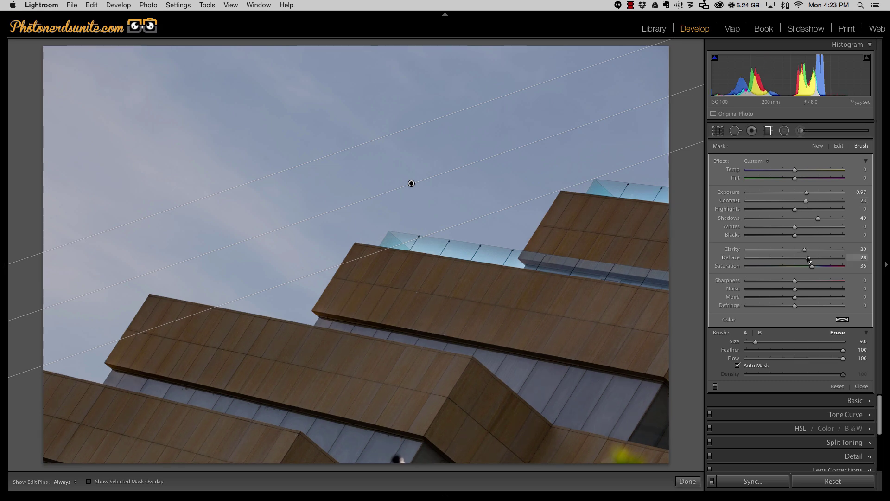
- Close the graduated filter and toggle the Before view to compare with the original photo
{"action": "left_click", "coordinate": [768, 131]}
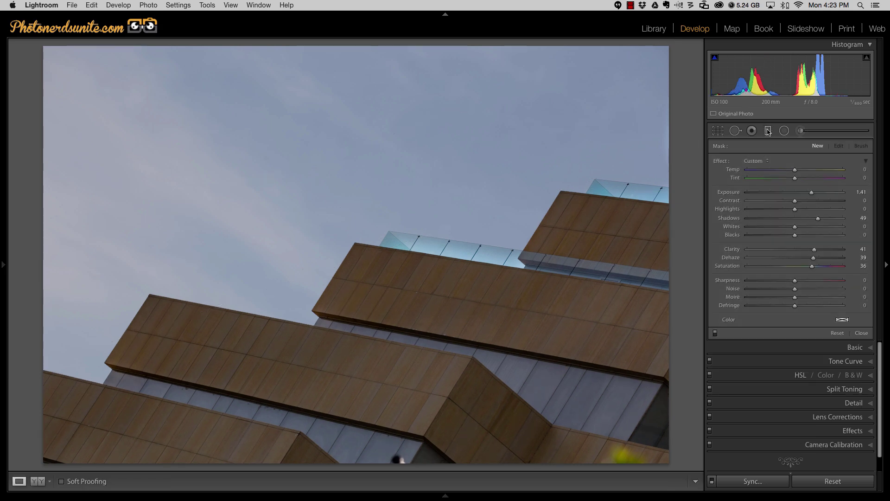
{"action": "key", "text": "backslash"}
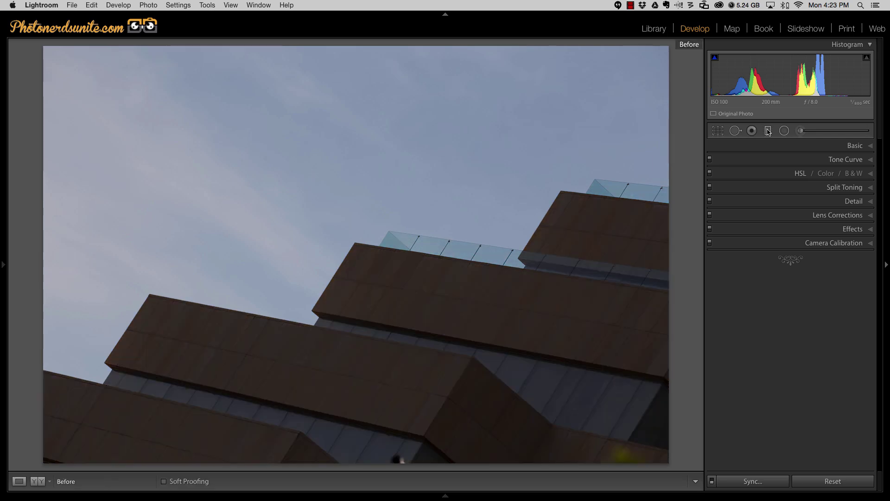
{"action": "key", "text": "backslash"}
{"action": "key", "text": "backslash"}
{"action": "key", "text": "backslash"}
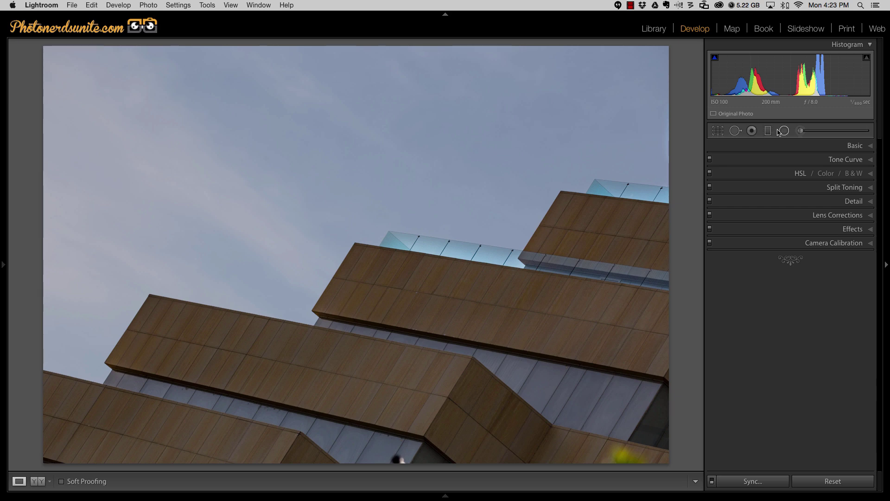
- Switch through the Radial Filter to the Adjustment Brush settings
{"action": "left_click", "coordinate": [784, 131]}
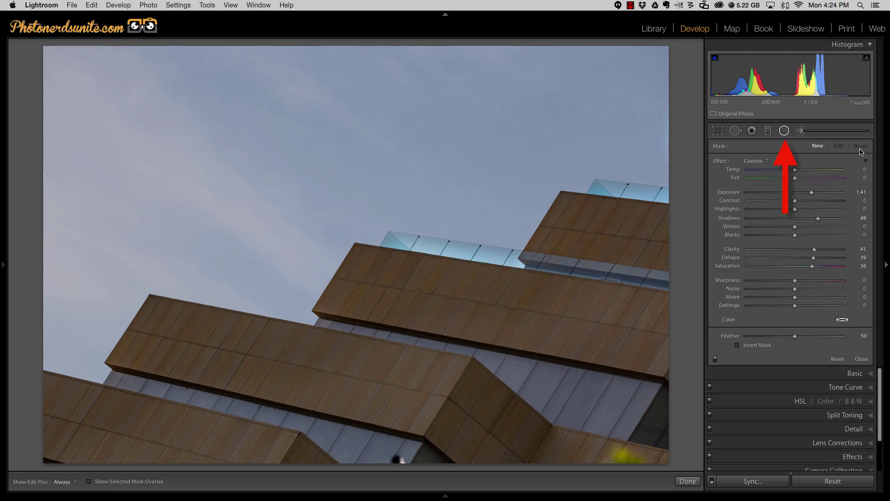
{"action": "left_click", "coordinate": [801, 131]}
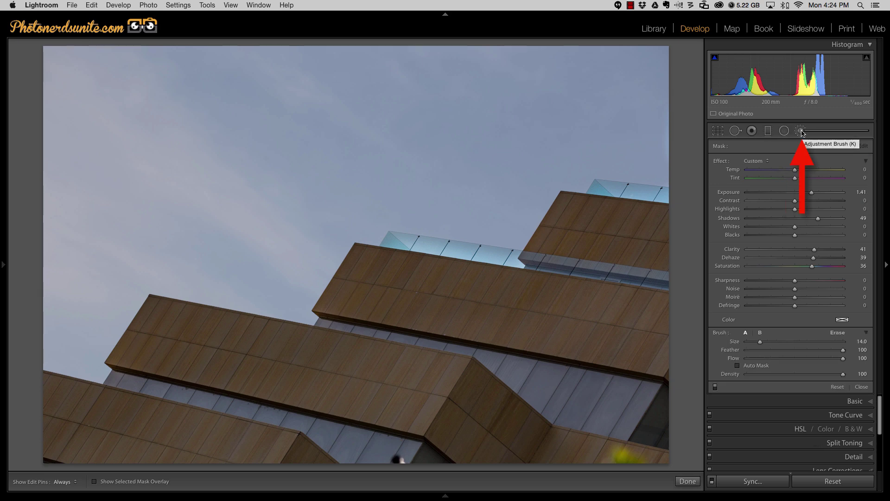